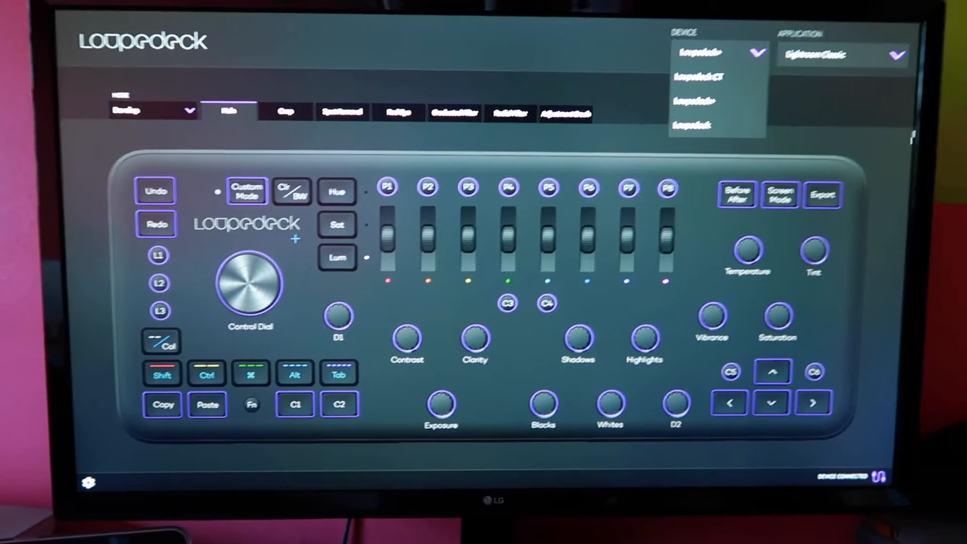
# Step: Keep the Loupedeck+ device, set its application profile to Premiere Pro, and open the Loupedeck settings
pyautogui.click(911, 135)
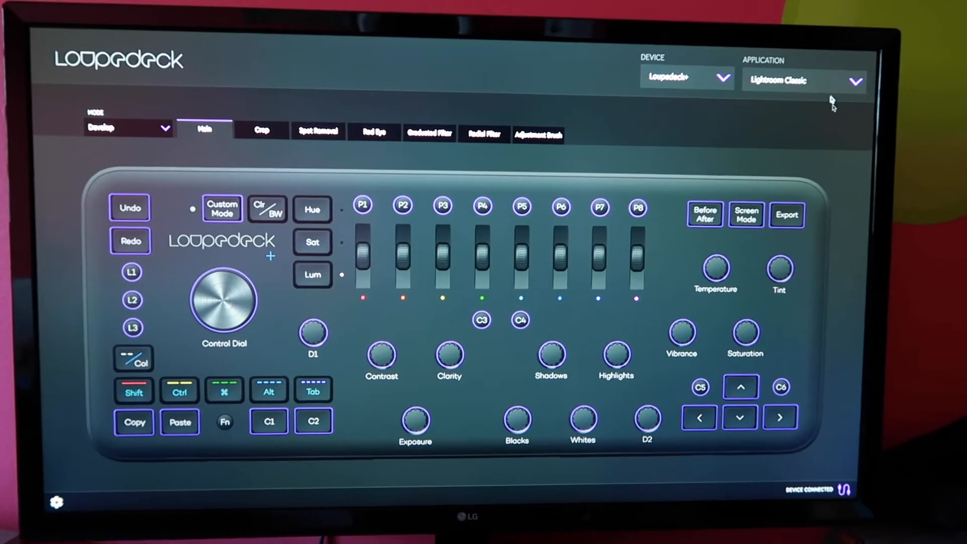
pyautogui.click(872, 62)
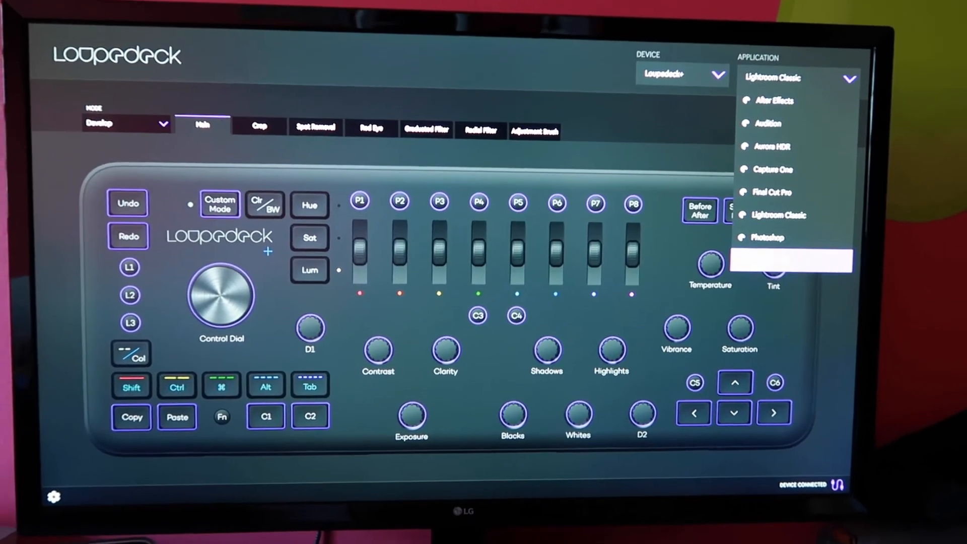
pyautogui.click(765, 250)
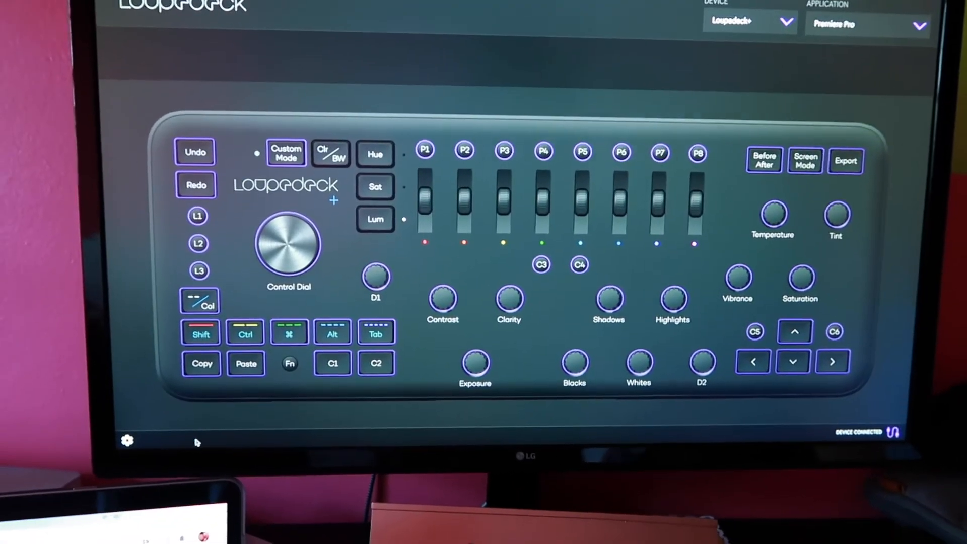
pyautogui.click(68, 469)
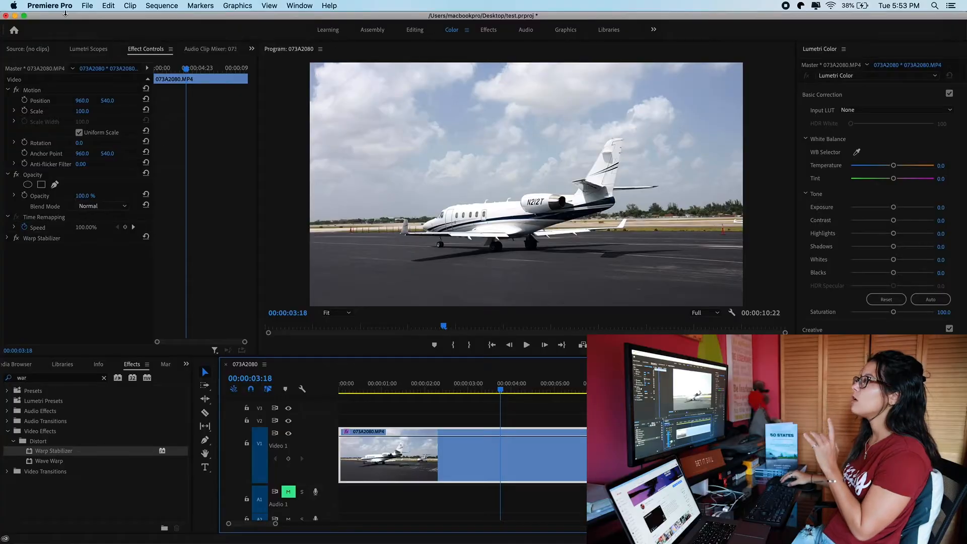
# Step: Switch to Premiere Pro, open the Control Surface preferences, and confirm the control surface settings
pyautogui.click(60, 5)
pyautogui.moveTo(55, 33)
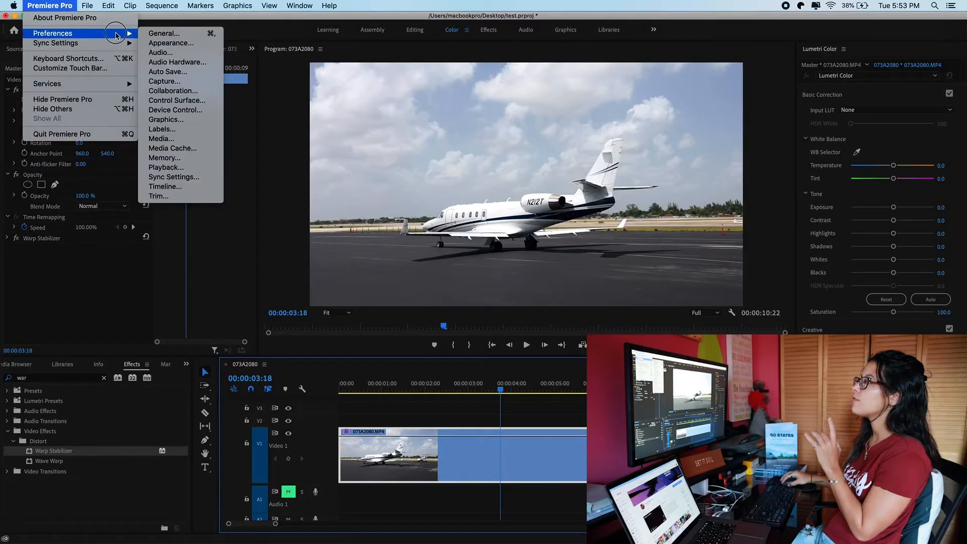
pyautogui.click(180, 100)
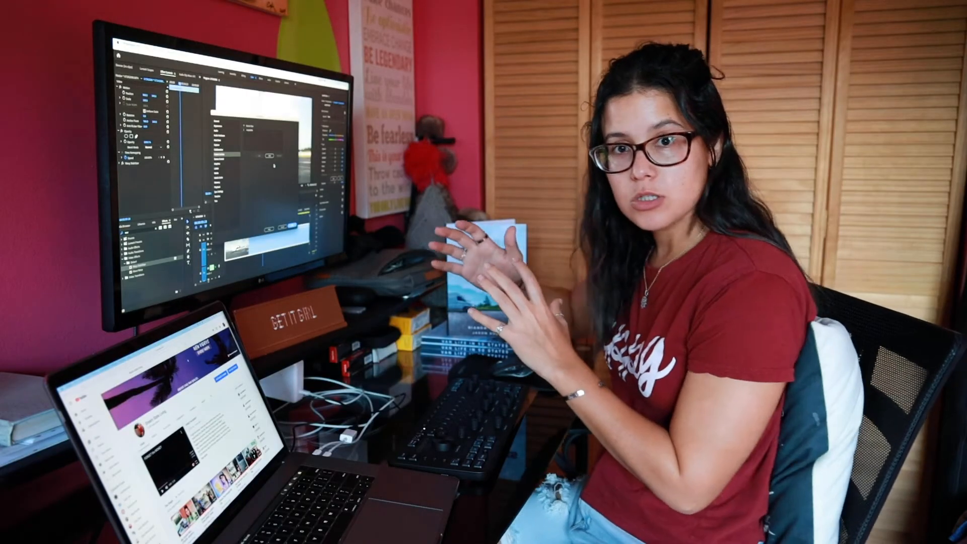
pyautogui.click(283, 227)
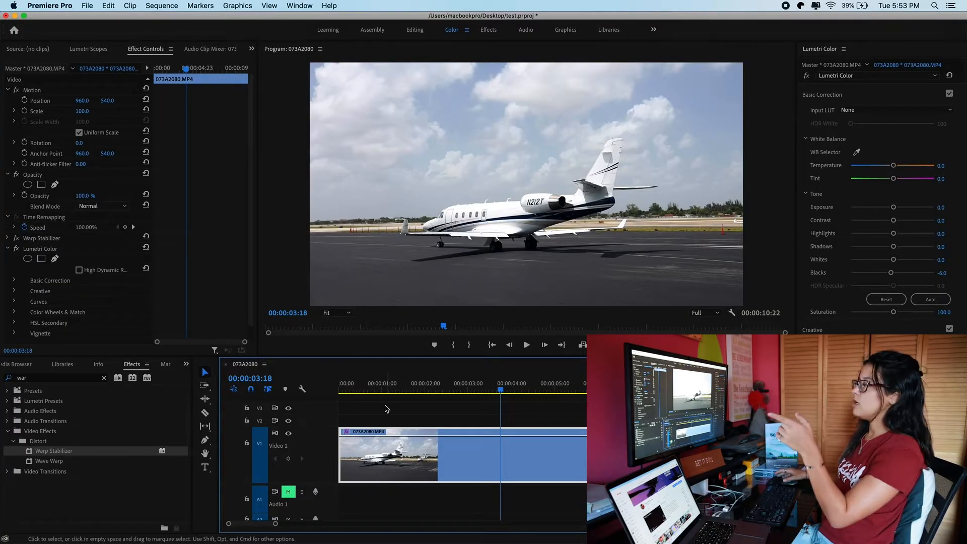
# Step: Undo the last shadows adjustment in the clip's basic correction
pyautogui.click(255, 252)
pyautogui.scroll(-2, 56, 240)
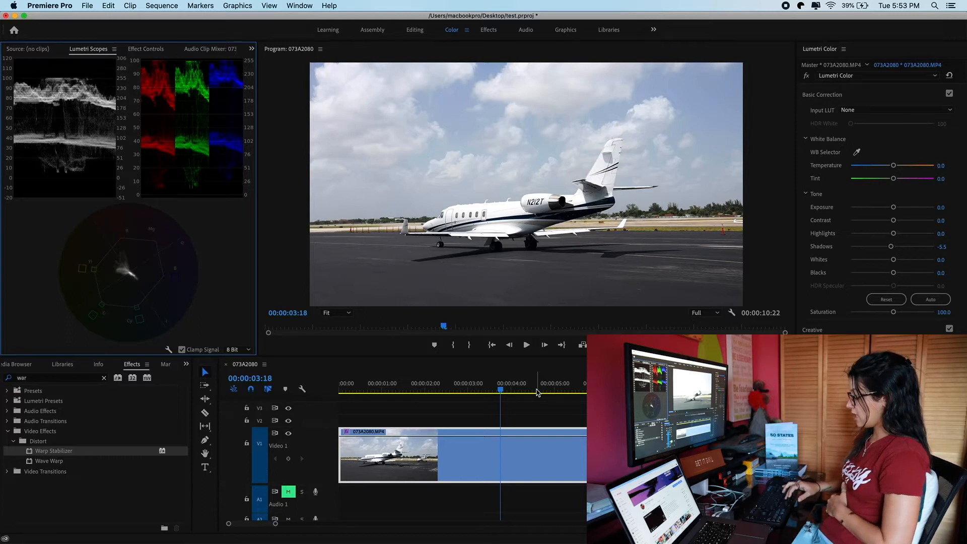
pyautogui.press('super+z')
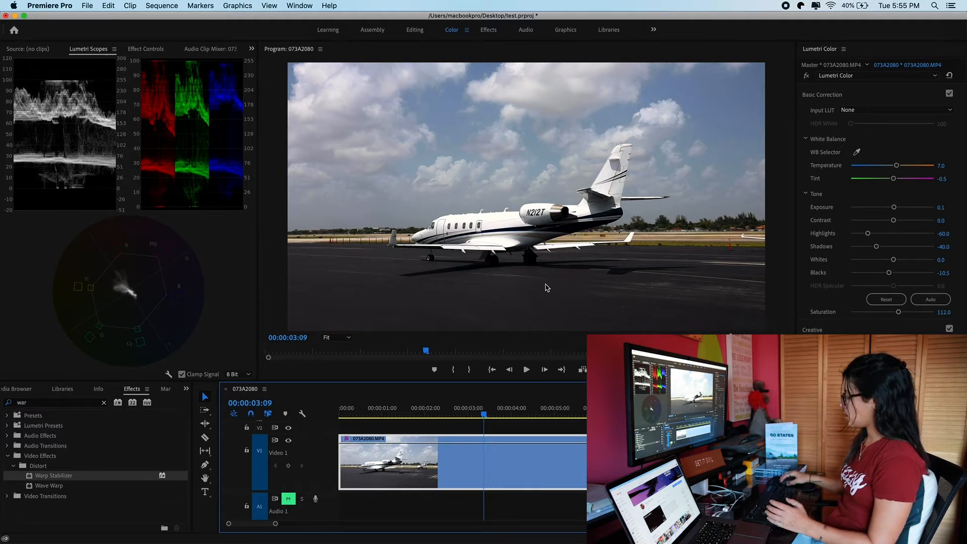
# Step: Turn Basic Correction off and on repeatedly to compare the aircraft shot before and after
pyautogui.click(949, 95)
pyautogui.click(948, 94)
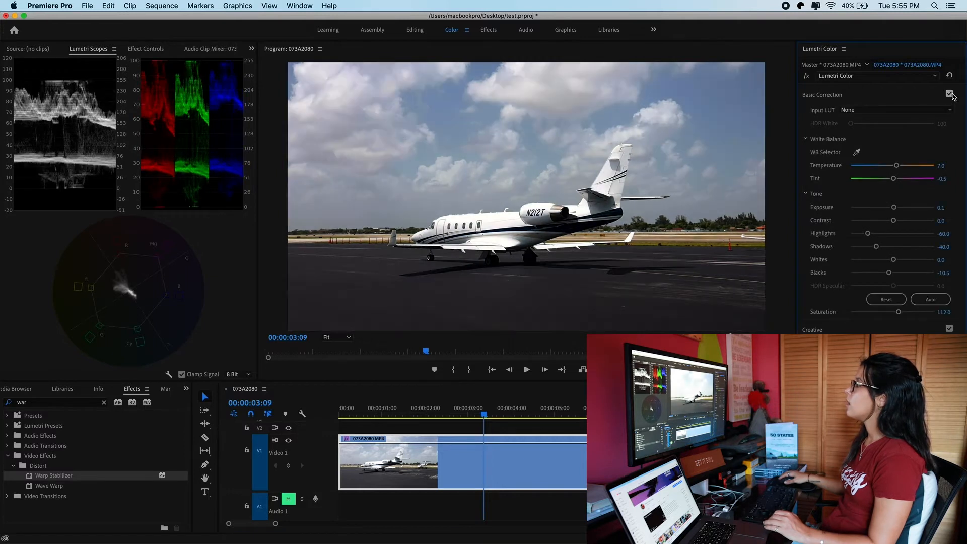
pyautogui.click(949, 94)
pyautogui.click(949, 95)
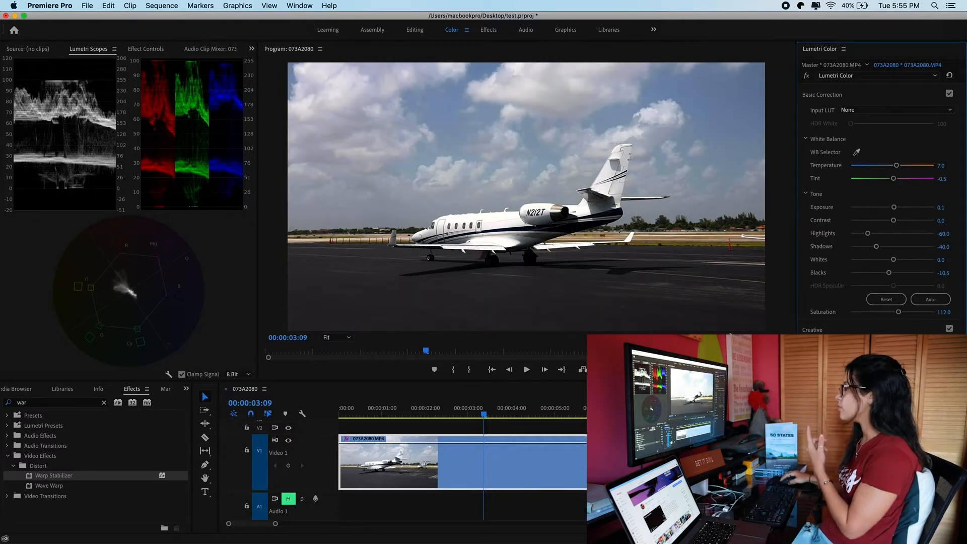
# Step: Expand the Color Wheels & Match section of the clip's Lumetri Color correction
pyautogui.click(821, 392)
pyautogui.click(829, 156)
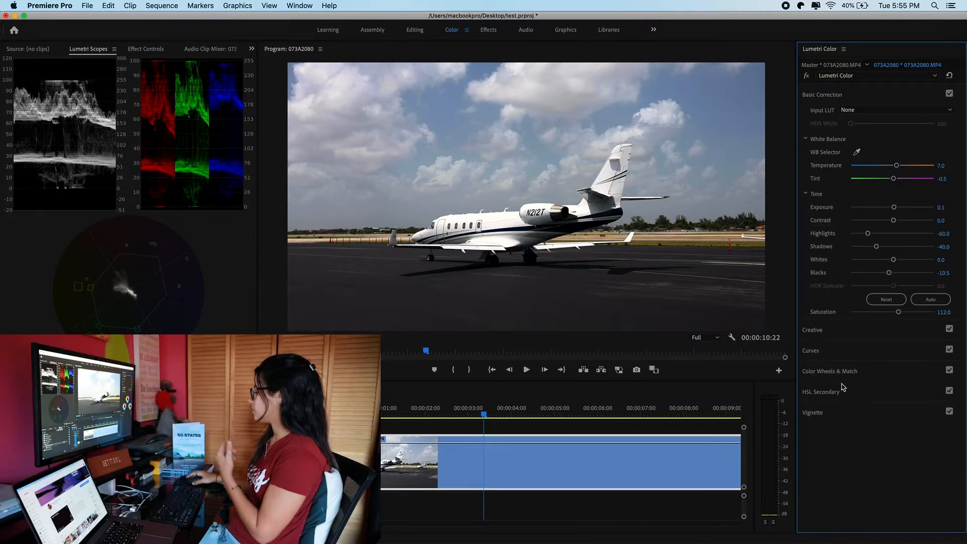
pyautogui.click(828, 371)
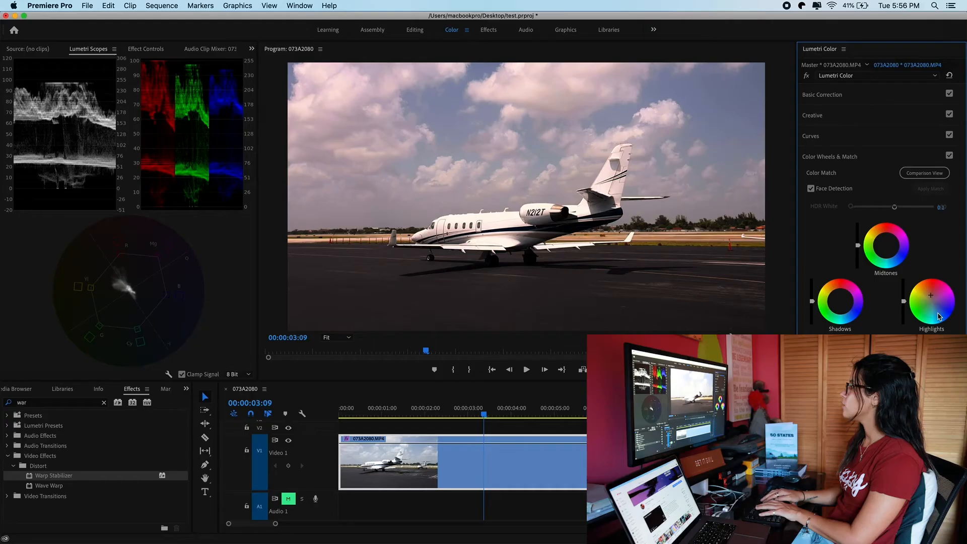
# Step: Jump between the clip's edit points and park the playhead at 00:00:03:19
pyautogui.press('End')
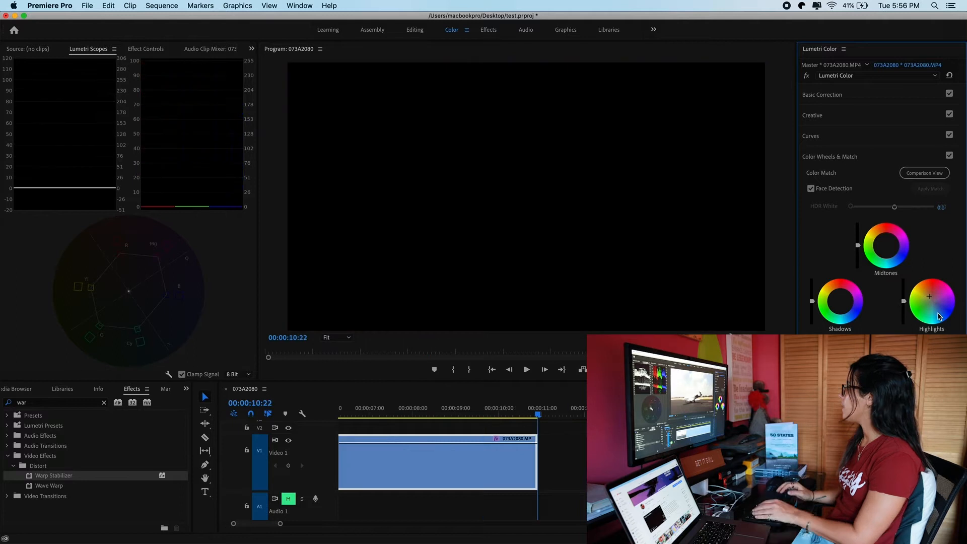
pyautogui.press('Up')
pyautogui.press('Down')
pyautogui.press('Up')
pyautogui.press('Down')
pyautogui.press('Up')
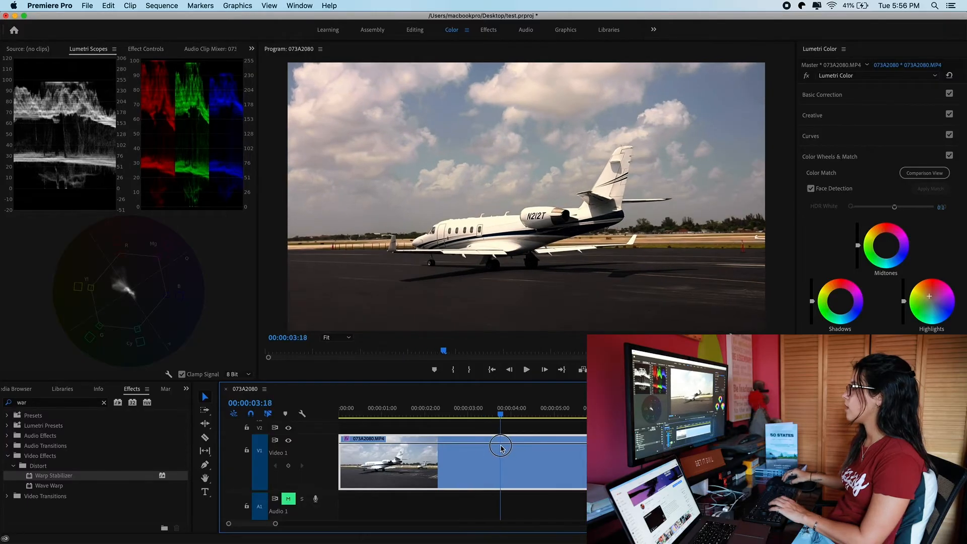
pyautogui.press('Right')
# Step: Lower the highlights and shadows levels on the color wheels, warm the midtones, and compare with the wheels correction off and on
pyautogui.moveTo(903, 301); pyautogui.dragTo(903, 306)
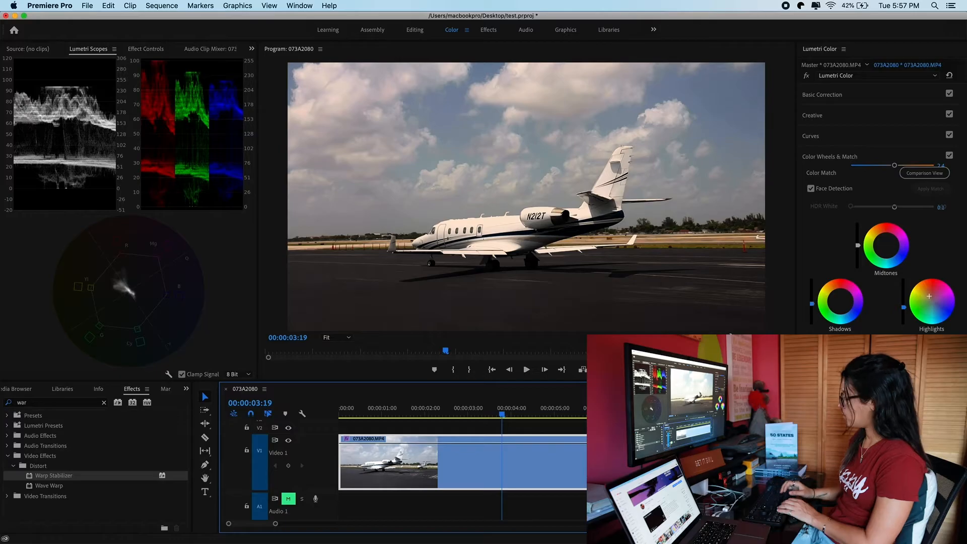
pyautogui.moveTo(811, 301); pyautogui.dragTo(841, 304)
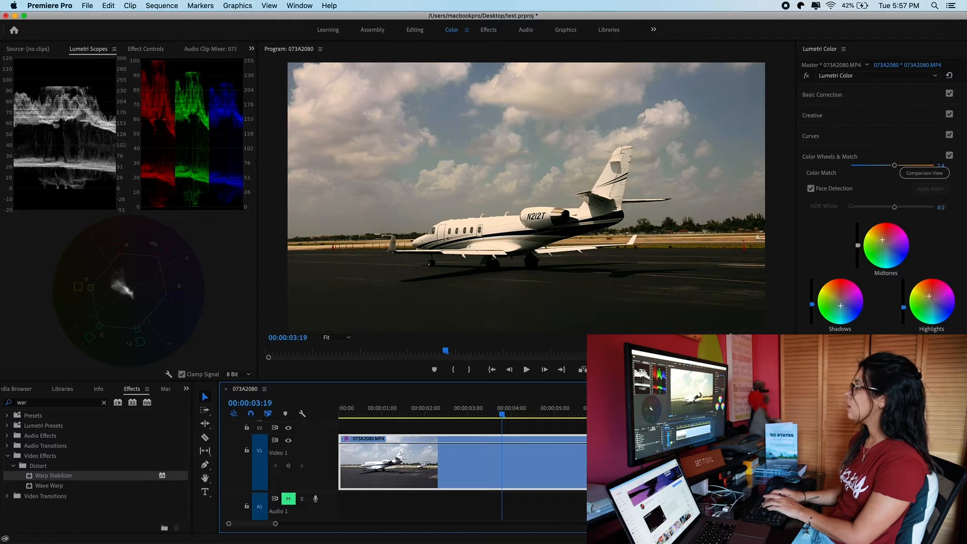
pyautogui.moveTo(882, 240); pyautogui.dragTo(882, 242)
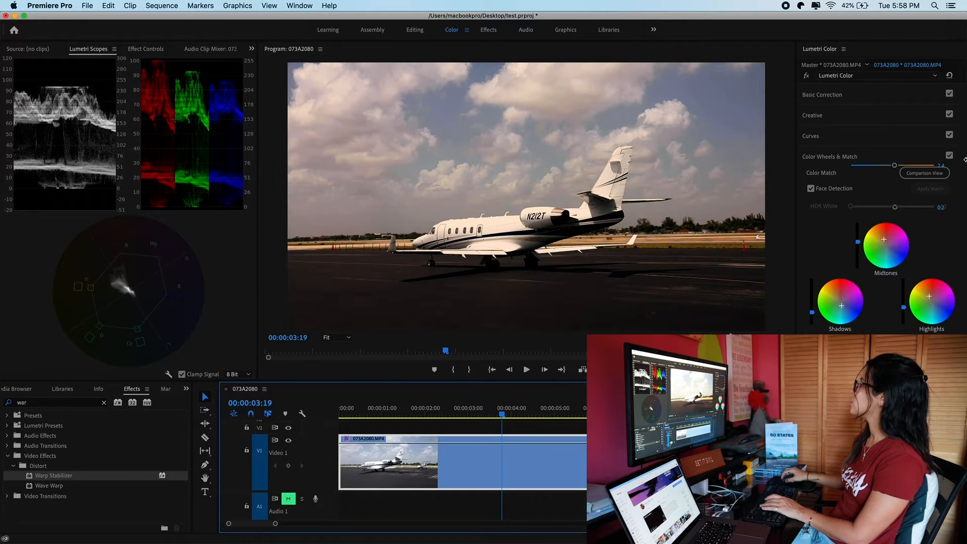
pyautogui.click(948, 156)
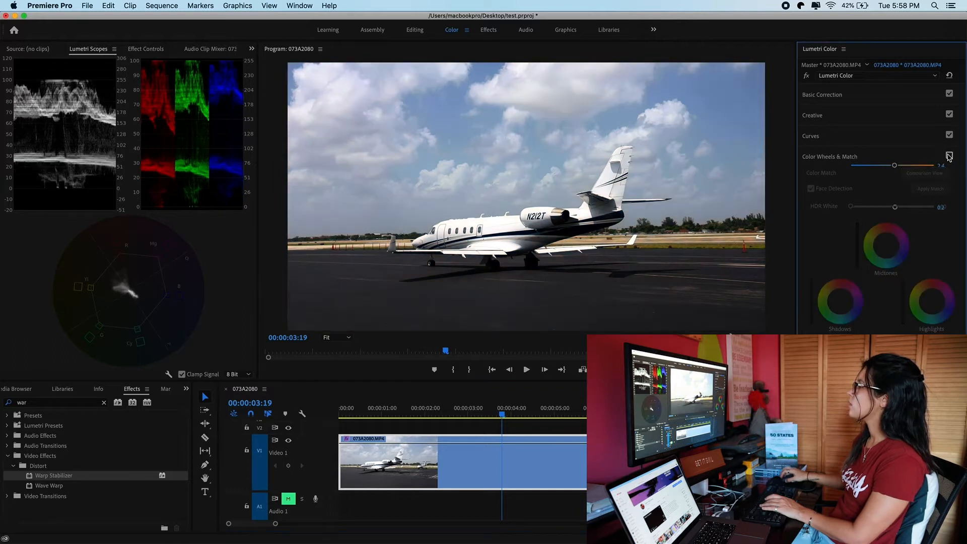
pyautogui.click(948, 156)
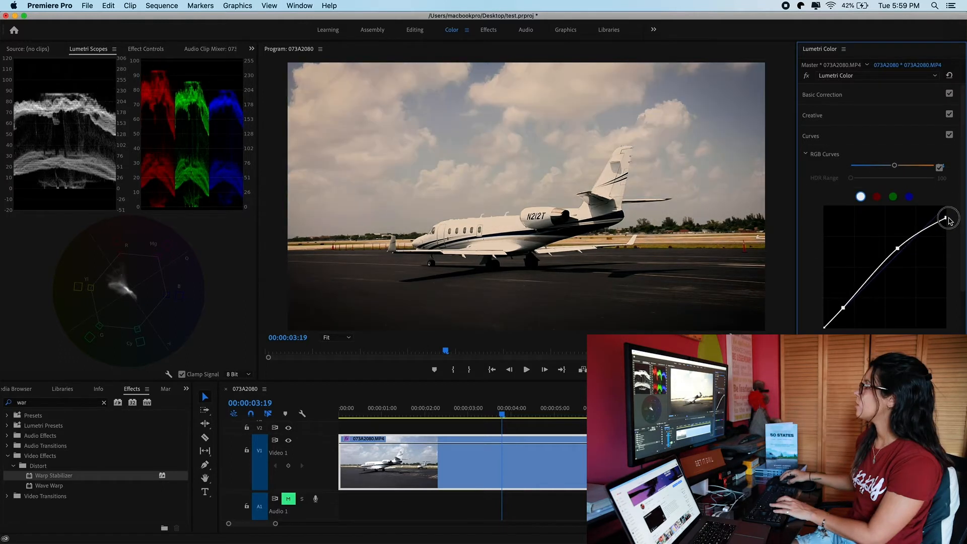
# Step: Raise the RGB curve's white endpoint to full level and compare the shot with Curves off and on
pyautogui.moveTo(949, 217); pyautogui.dragTo(941, 212)
pyautogui.press('=')
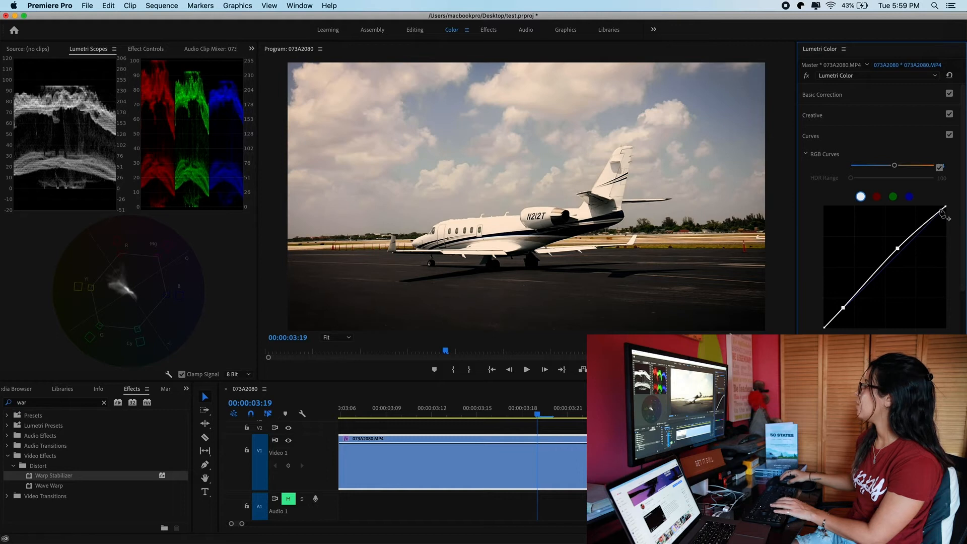
pyautogui.click(949, 136)
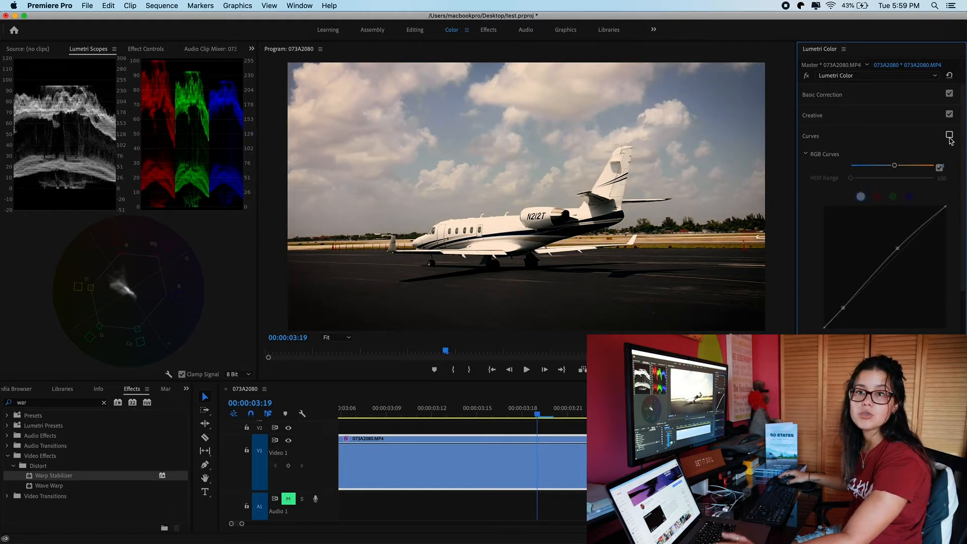
pyautogui.click(949, 136)
# Step: Raise the saturation of the sky's blue on the Hue vs Sat curve
pyautogui.click(854, 112)
pyautogui.click(854, 96)
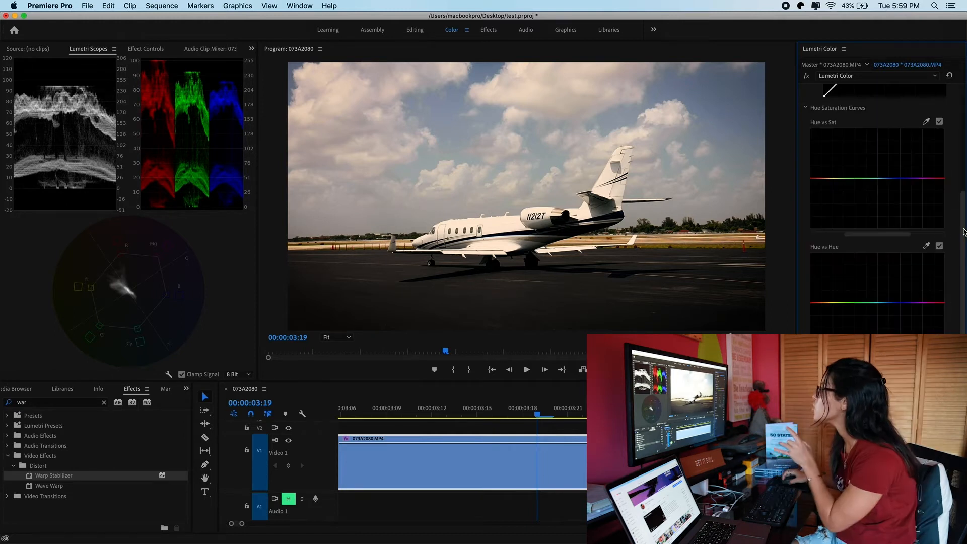
pyautogui.moveTo(963, 233)
pyautogui.mouseDown()
pyautogui.moveTo(963, 250)
pyautogui.moveTo(963, 225)
pyautogui.mouseUp()
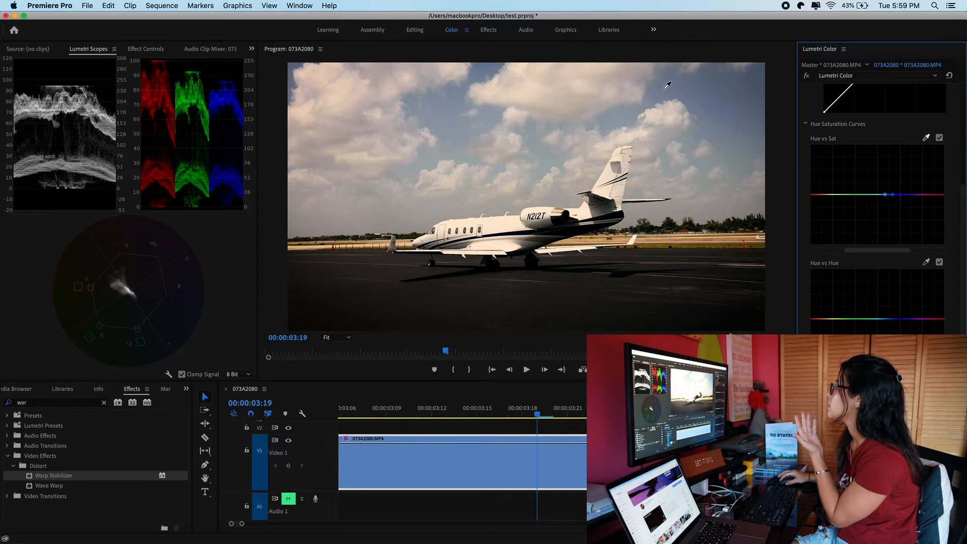
pyautogui.moveTo(891, 195)
pyautogui.mouseDown()
pyautogui.moveTo(904, 196)
pyautogui.moveTo(882, 196)
pyautogui.mouseUp()
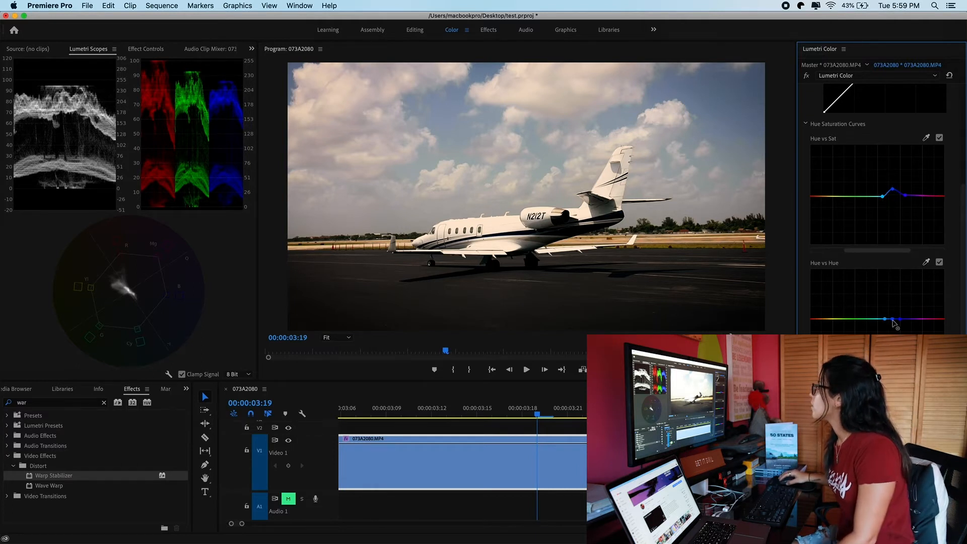
# Step: Shift the sky's blue toward teal and raise the orange tones slightly on the Hue vs Hue curve
pyautogui.moveTo(892, 320); pyautogui.dragTo(894, 316)
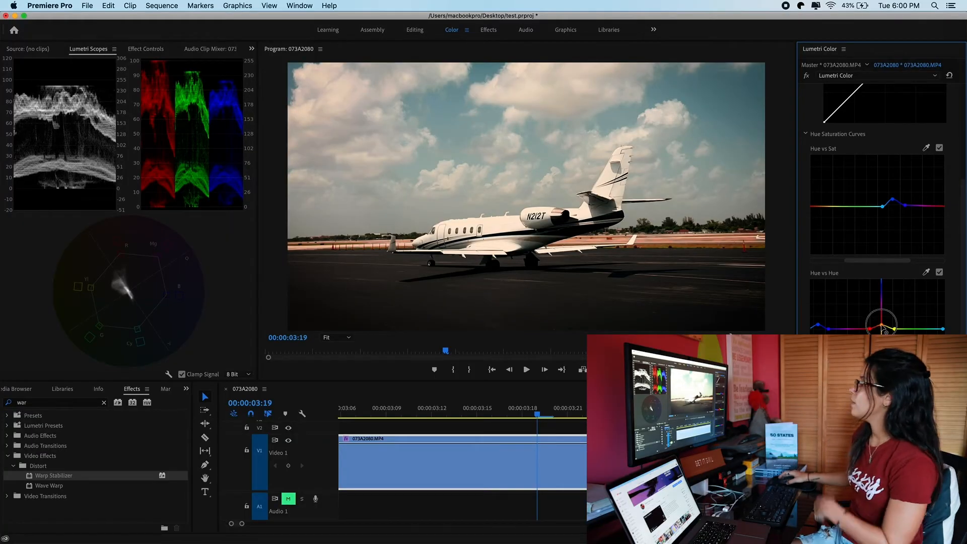
pyautogui.scroll(-5, 870, 287)
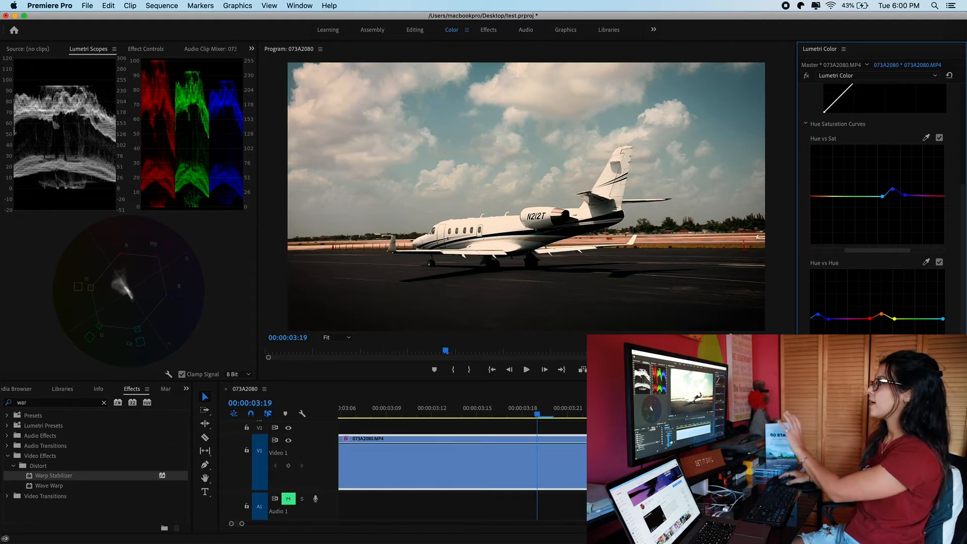
pyautogui.scroll(5, 921, 227)
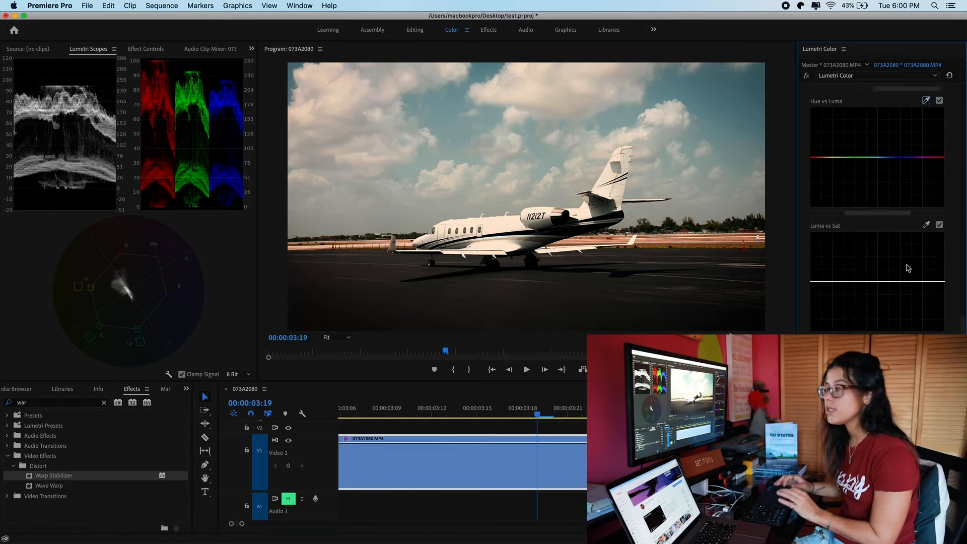
# Step: Turn the Curves correction off and on repeatedly to compare the shot with and without it
pyautogui.click(950, 107)
pyautogui.click(949, 107)
pyautogui.click(949, 108)
pyautogui.click(950, 107)
pyautogui.click(949, 107)
pyautogui.click(950, 107)
pyautogui.click(950, 107)
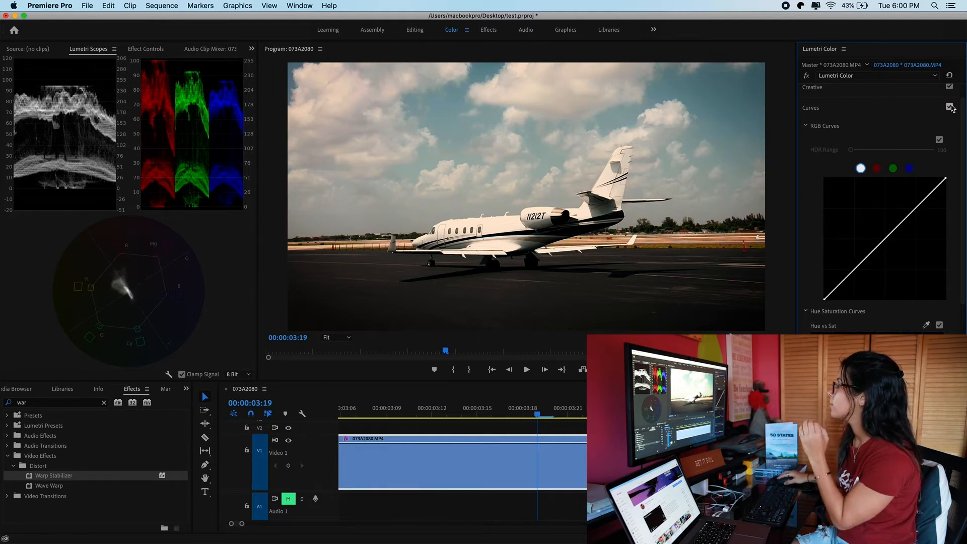
pyautogui.click(950, 107)
pyautogui.click(949, 108)
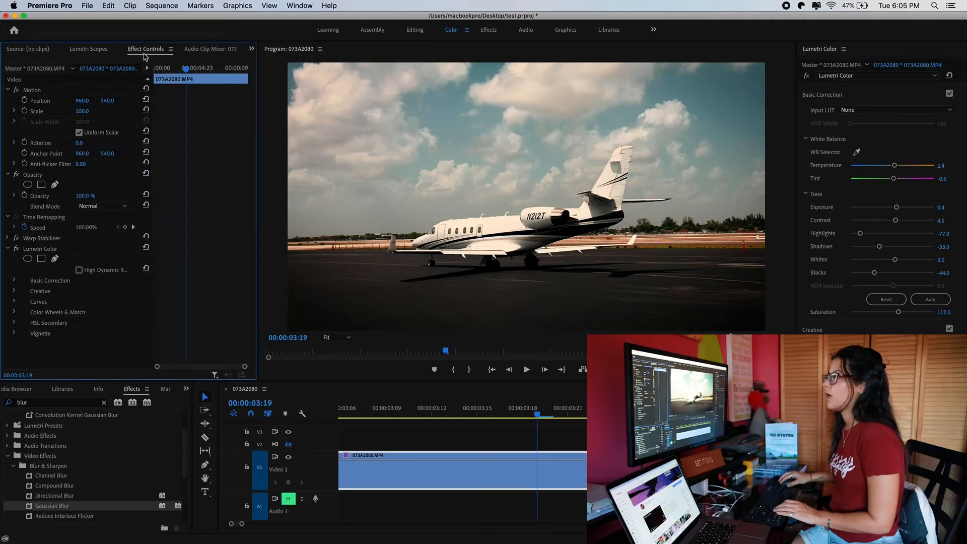
# Step: Turn the whole Lumetri Color effect off and on to compare the original and graded clip
pyautogui.click(16, 249)
pyautogui.click(17, 248)
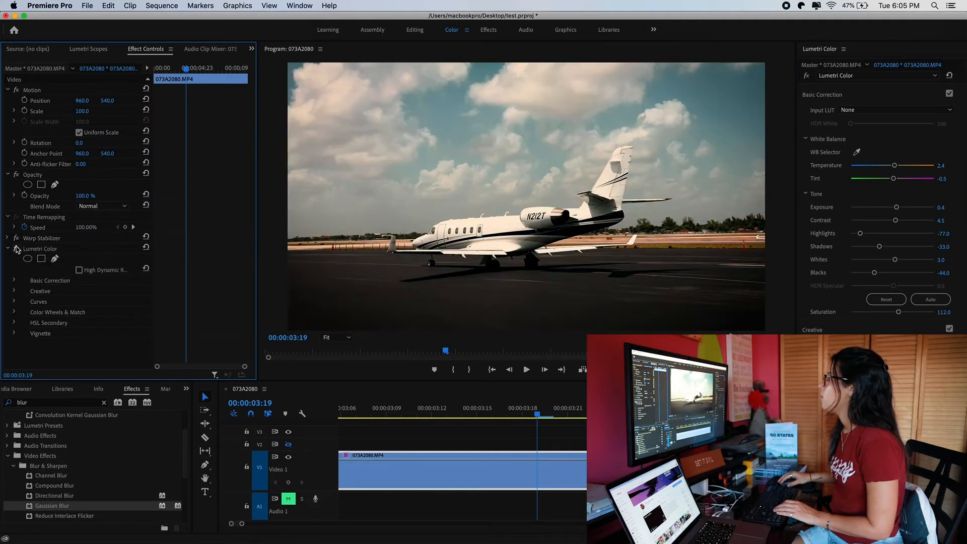
pyautogui.click(16, 248)
pyautogui.click(17, 249)
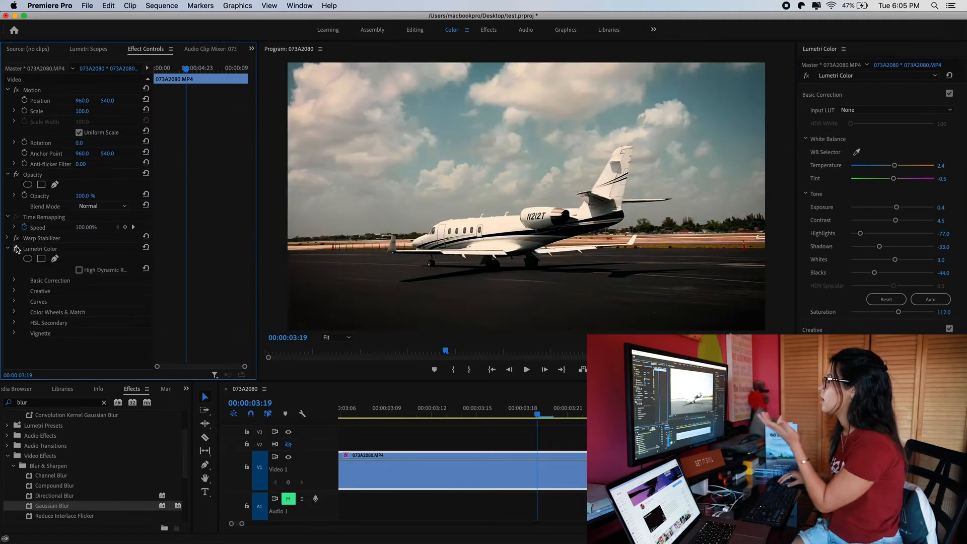